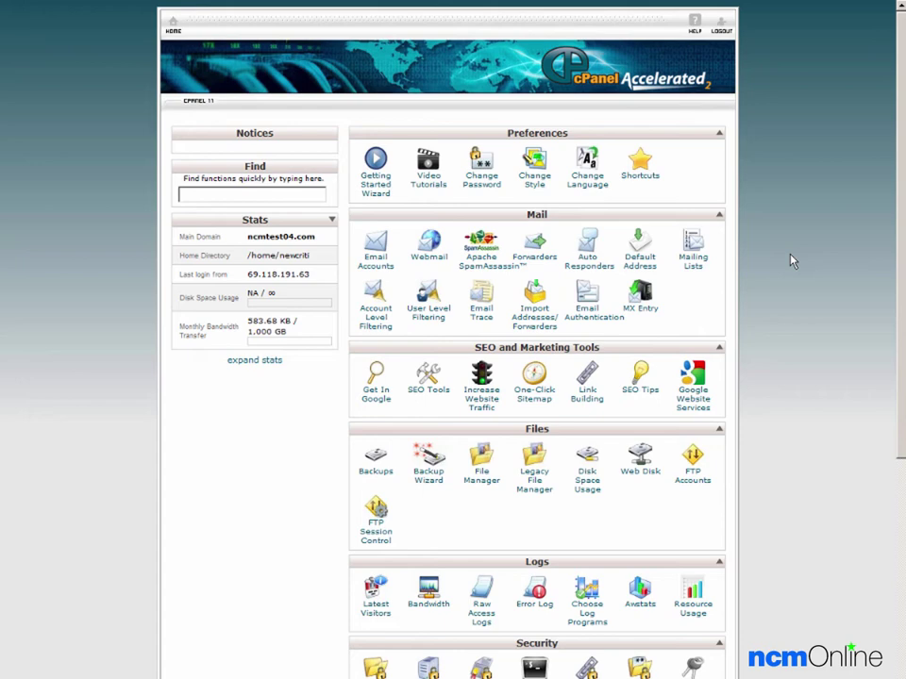
Scroll the ncmtest04.com cPanel home down to the Softaculous Apps Installer section.
scroll(792, 262, "down", 5)
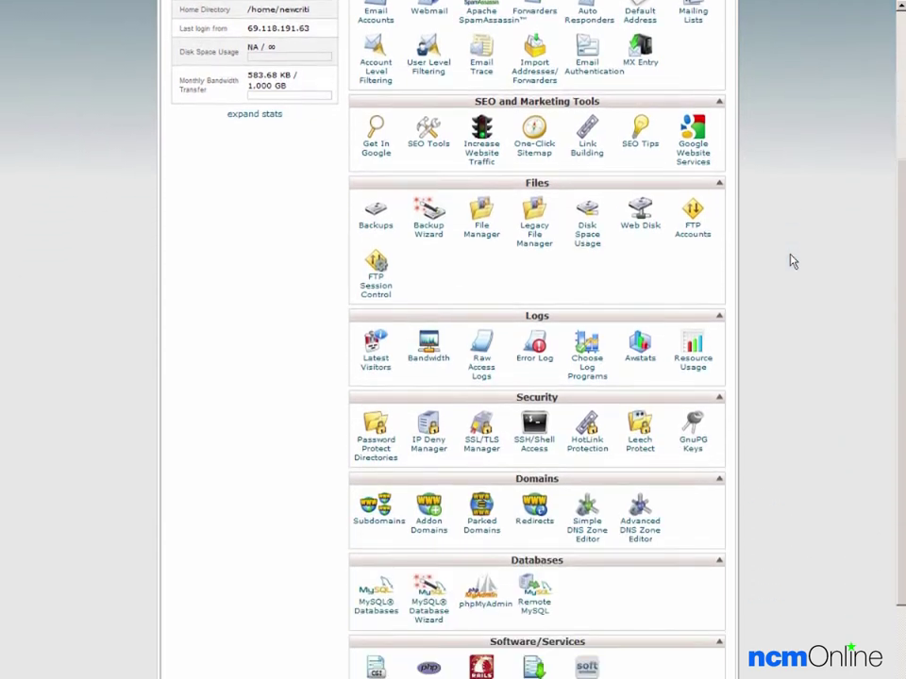
scroll(792, 261, "down", 2)
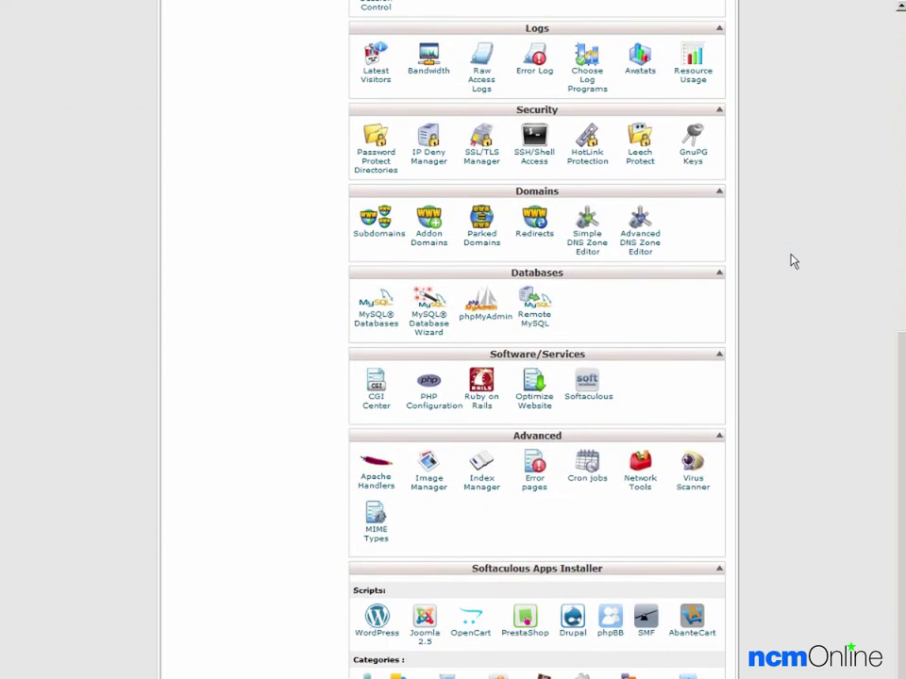
Open Softaculous and start a WordPress install from the Top Scripts card.
left_click(585, 386)
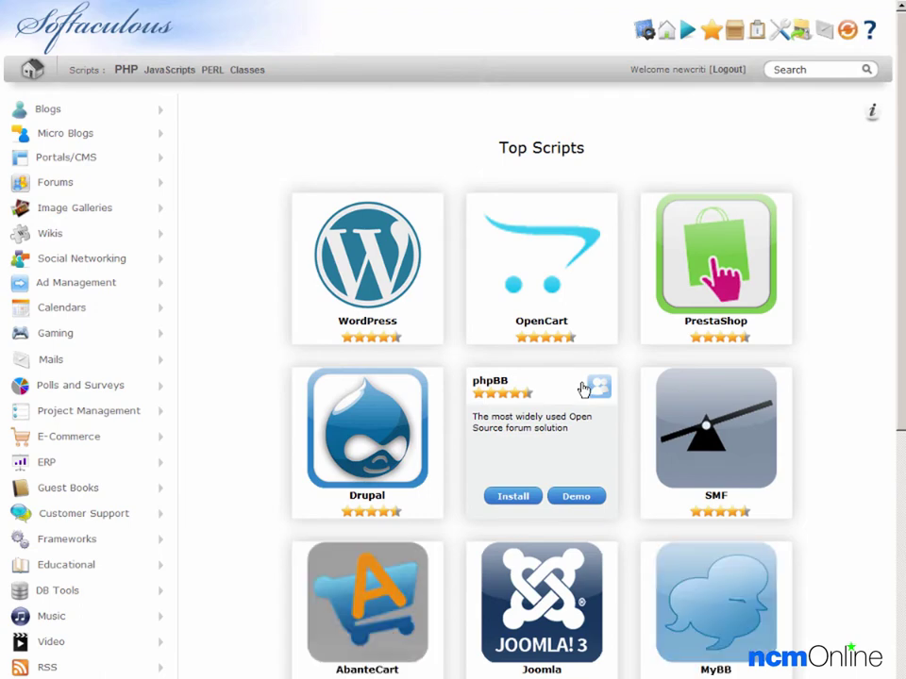
mouse_move(360, 255)
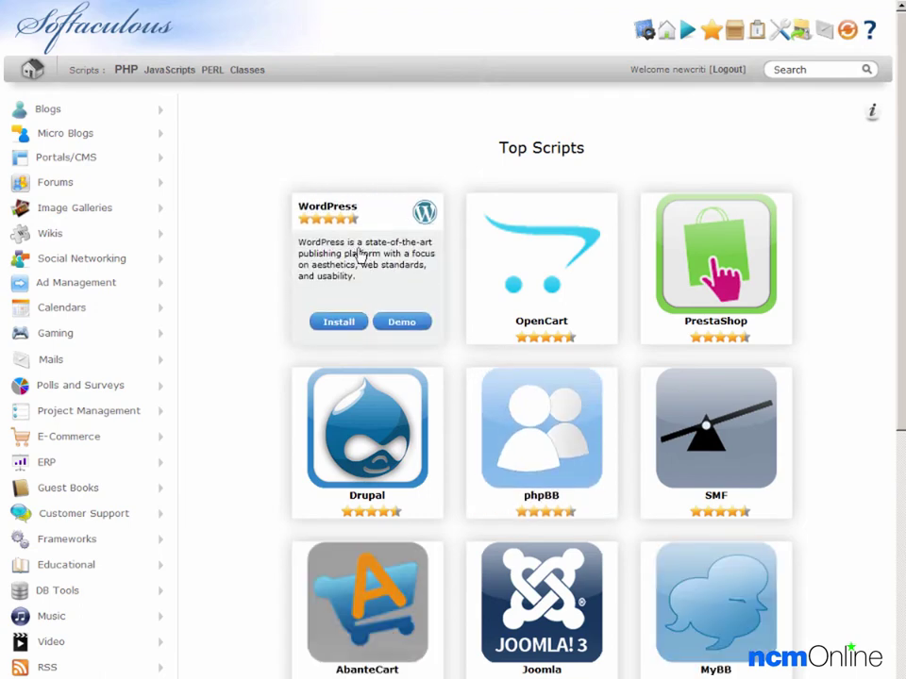
left_click(338, 323)
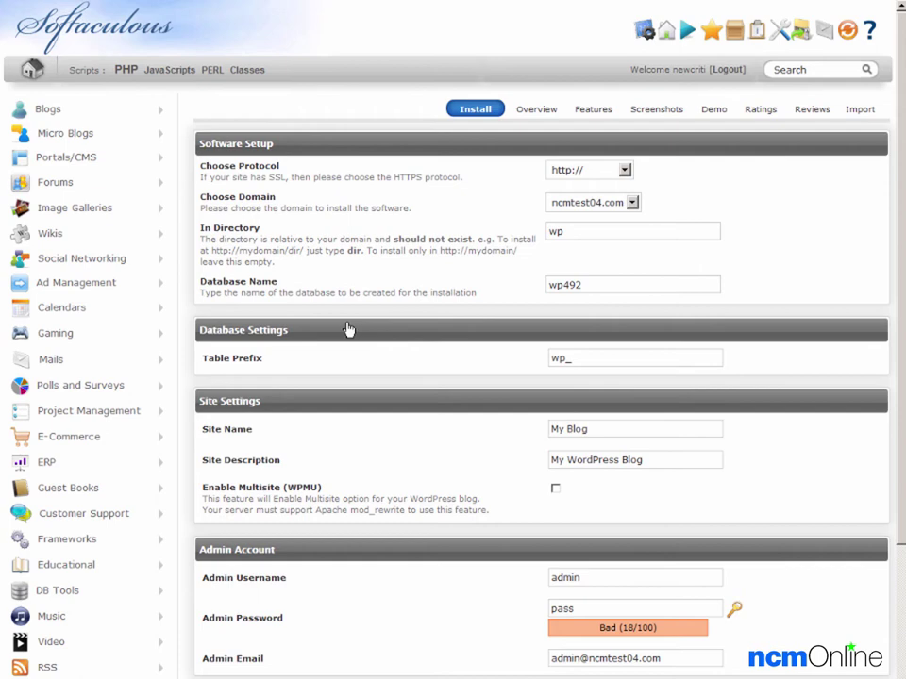
left_click(621, 176)
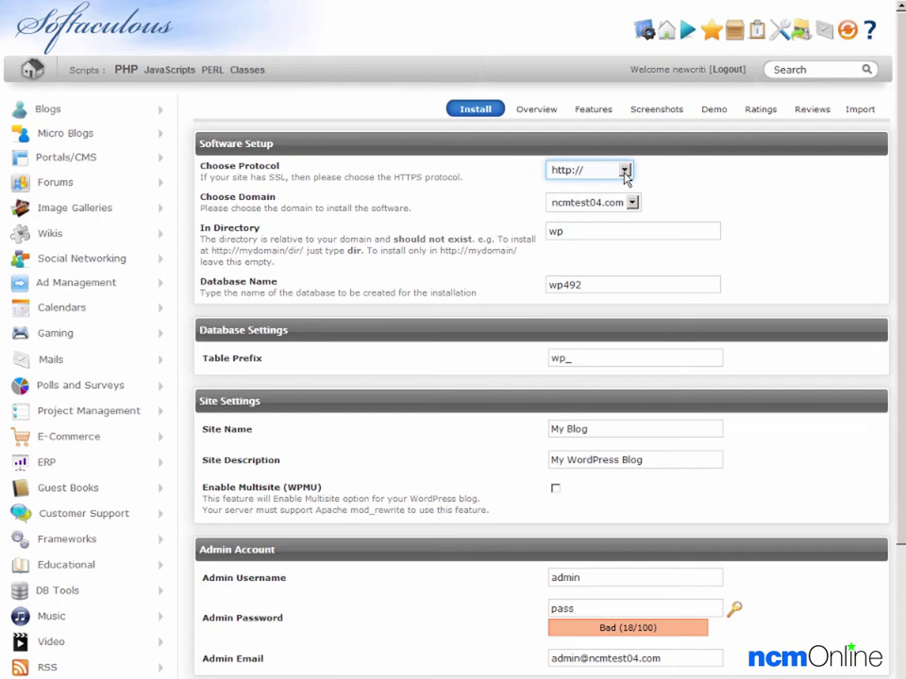
left_click(623, 170)
left_click(609, 198)
Delete 'wp' from In Directory so WordPress installs at the domain root.
left_click(598, 237)
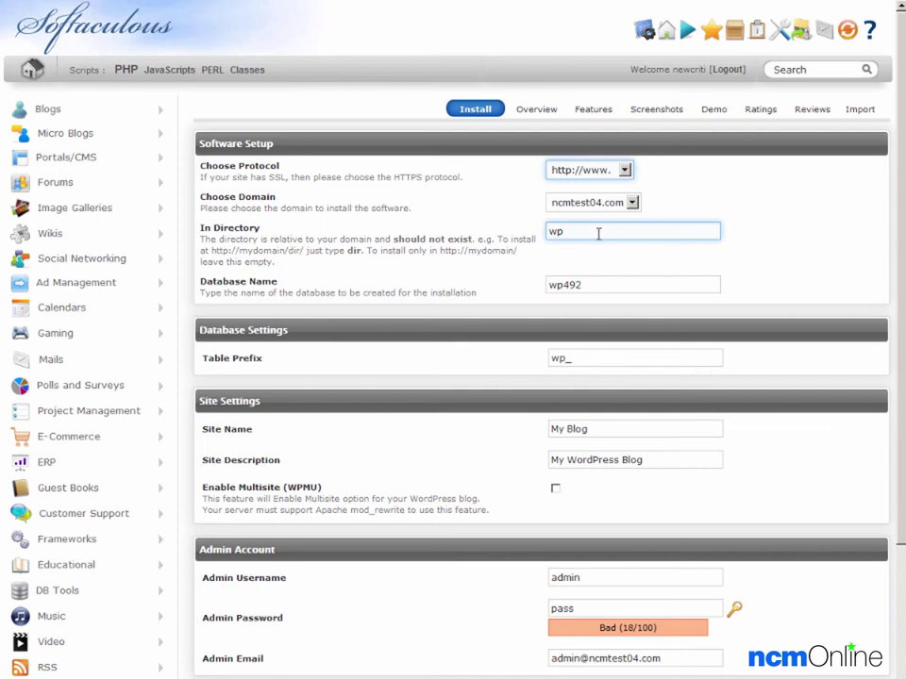
left_click_drag(598, 233, 511, 234)
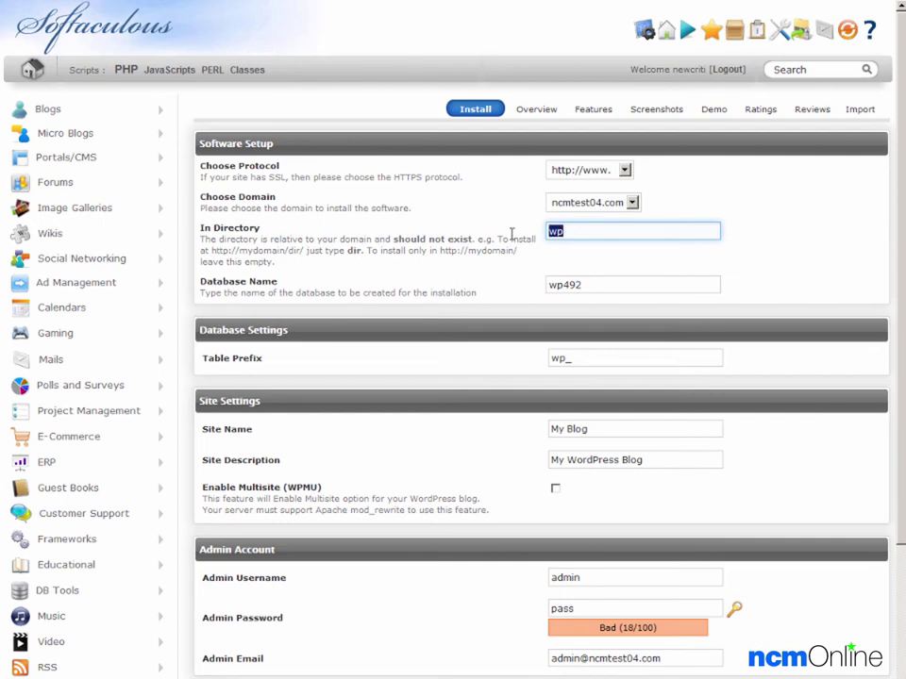
key("BackSpace")
Replace the default site name My Blog with 'NCM Test Site'.
left_click(512, 234)
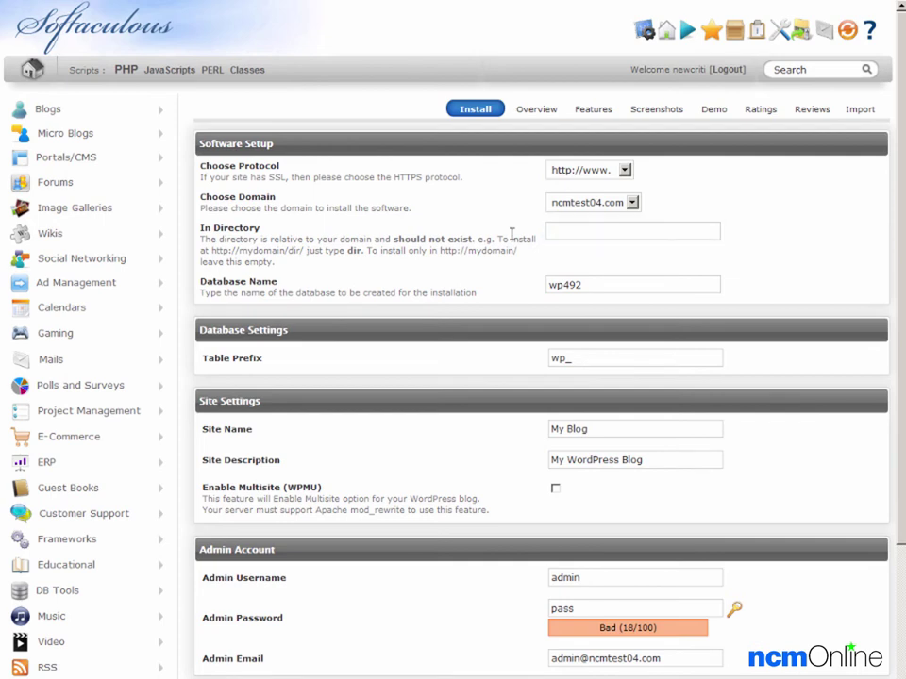
key("Tab")
key("Tab")
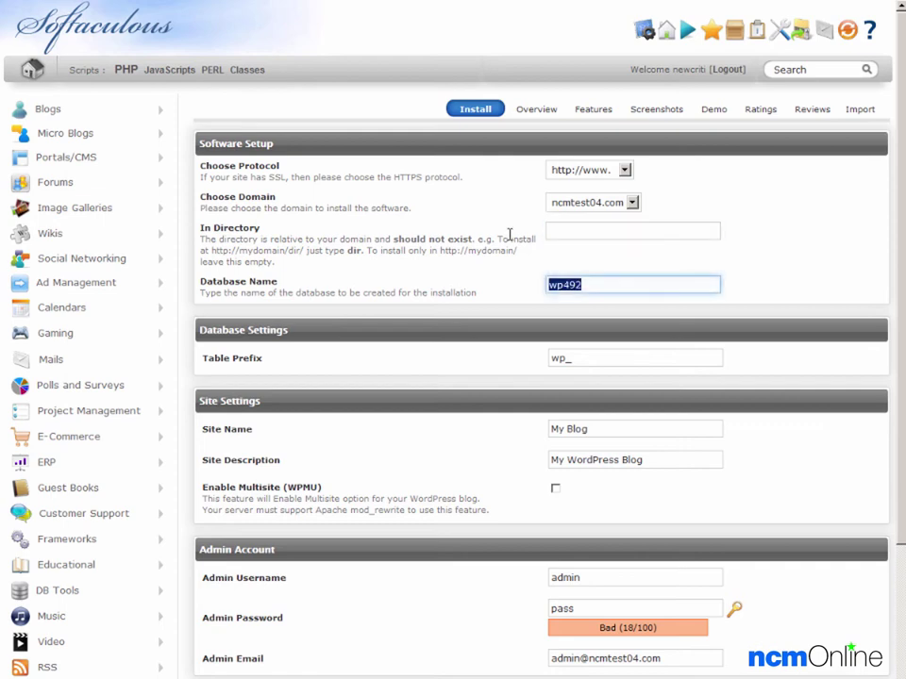
key("Tab")
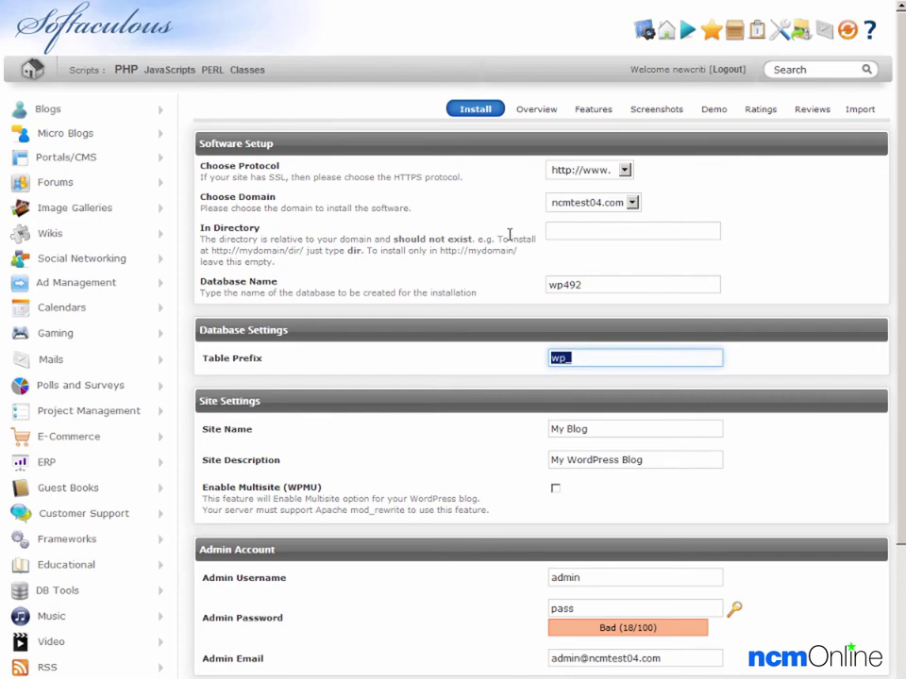
key("Tab")
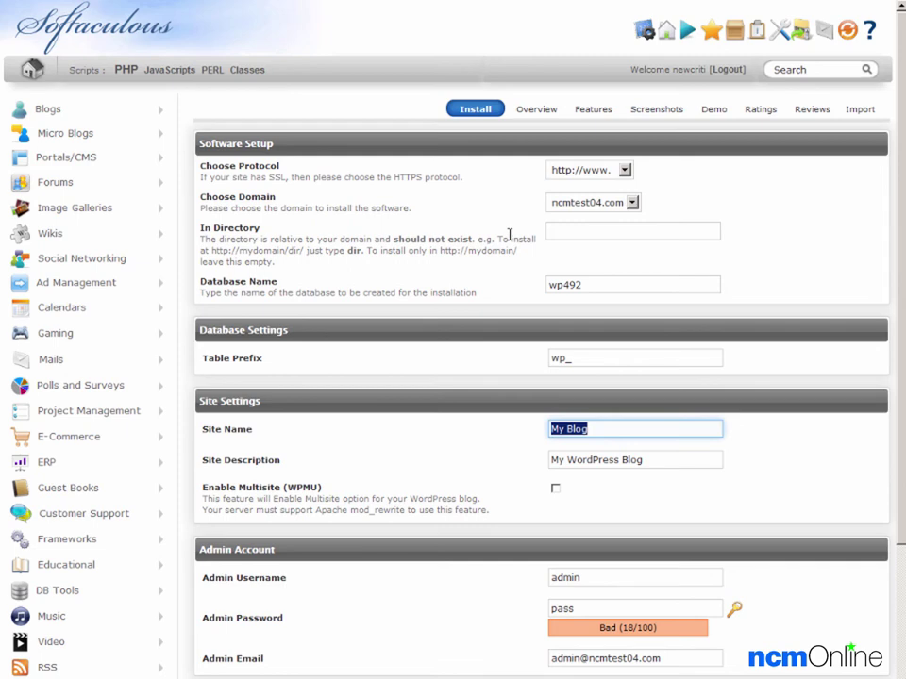
key("BackSpace")
type("NCM Test Site")
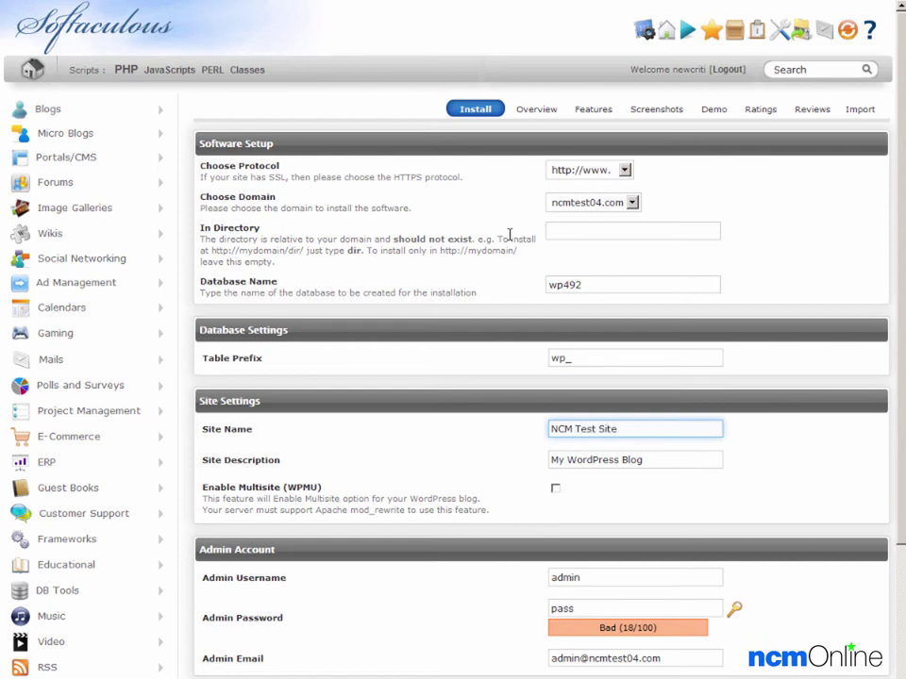
Enter the site description 'Test Site for WestHost'.
key("Tab")
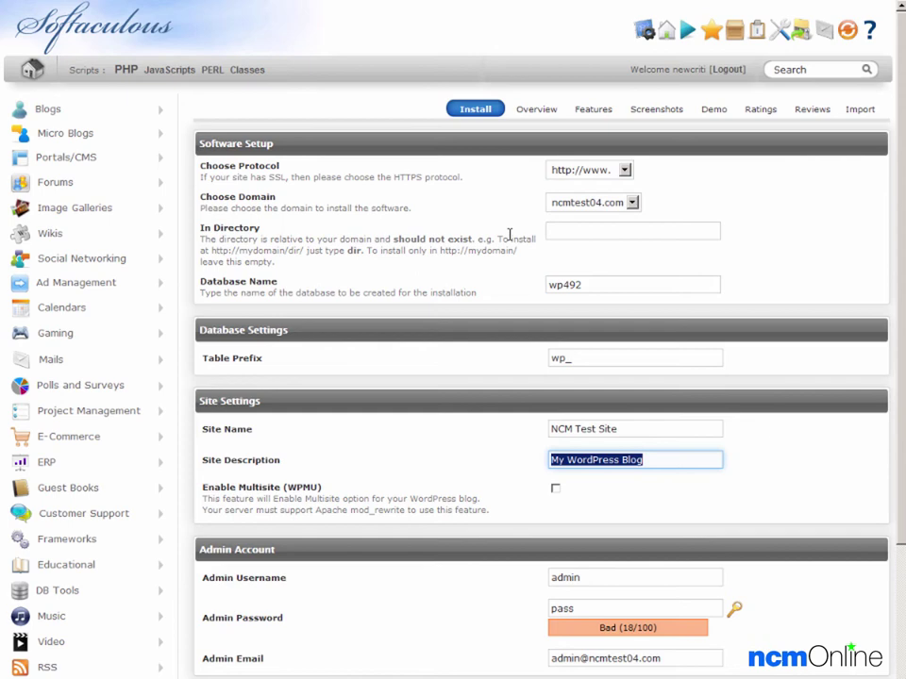
type("T")
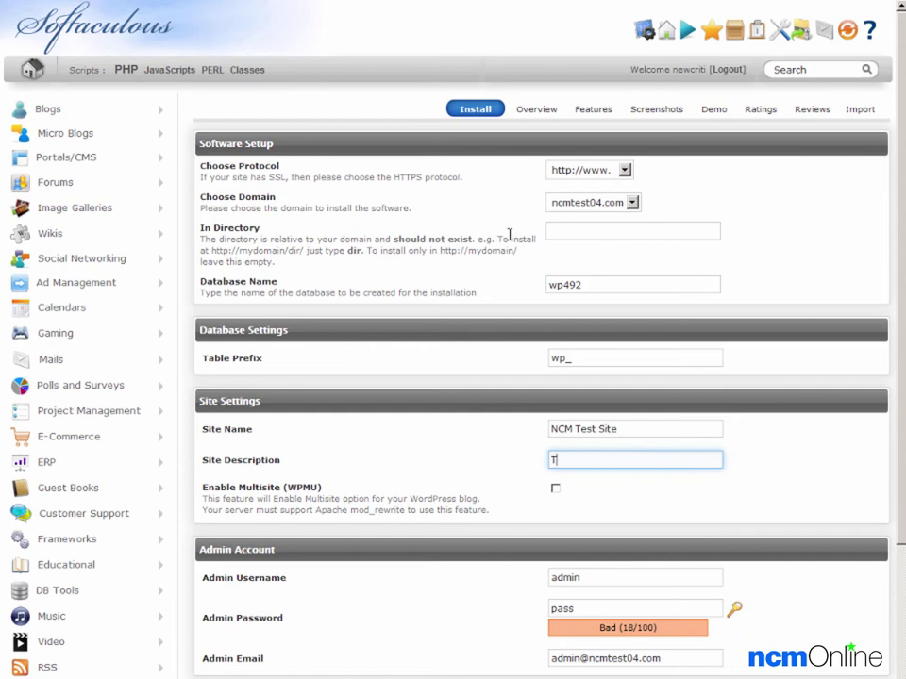
type("est Site for WestHost")
key("Tab")
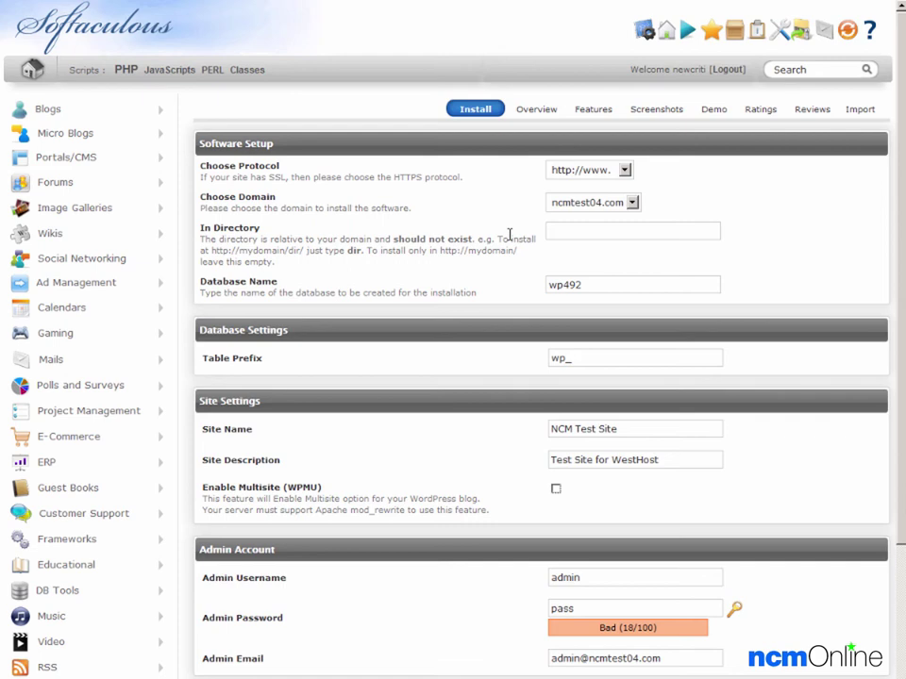
key("Tab")
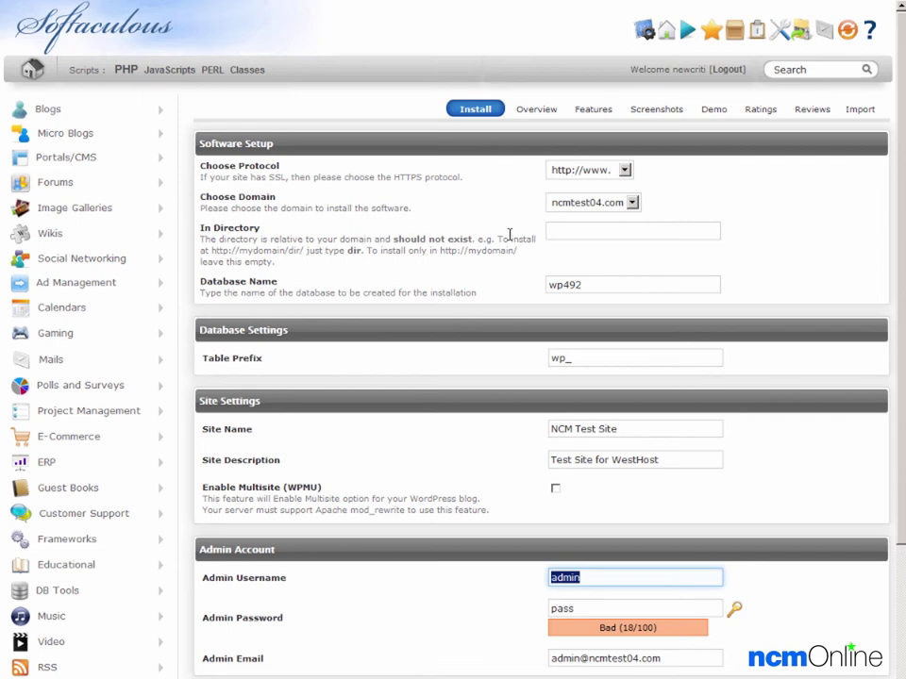
Replace the weak default admin password with a strong generated one.
key("Tab")
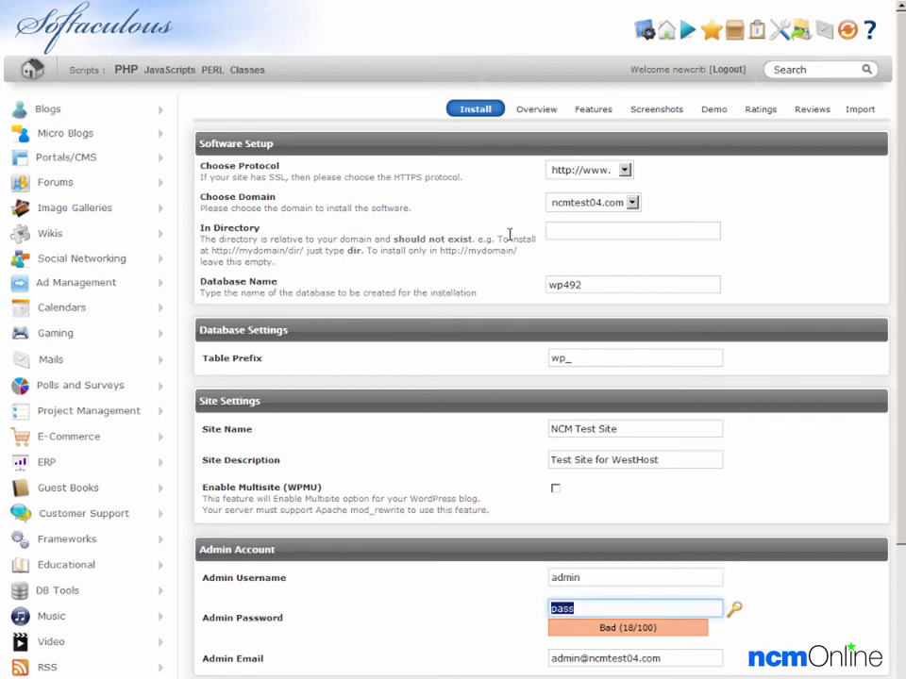
key("BackSpace")
key("ctrl+v")
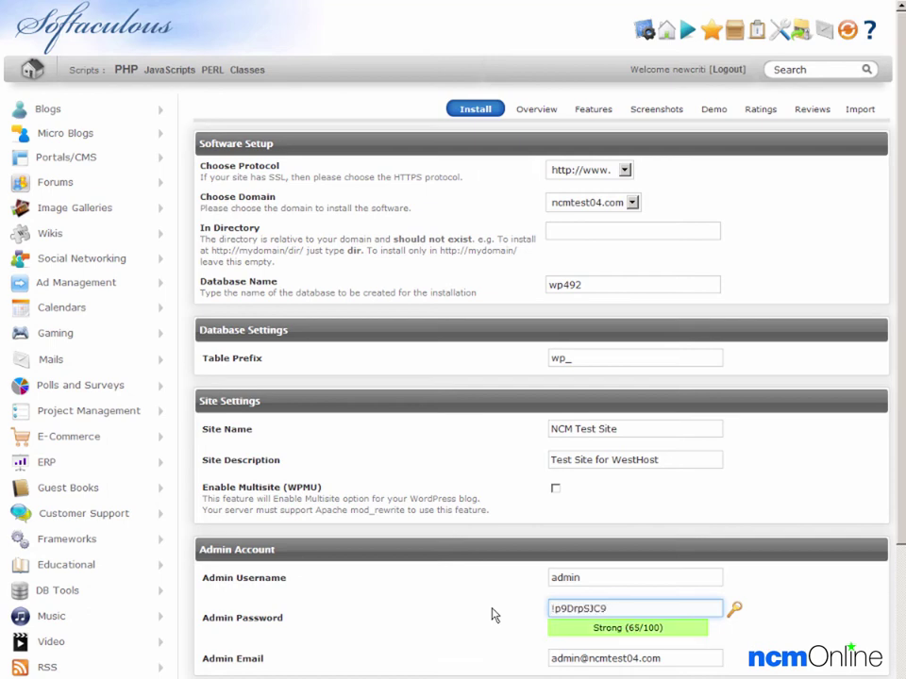
key("Tab")
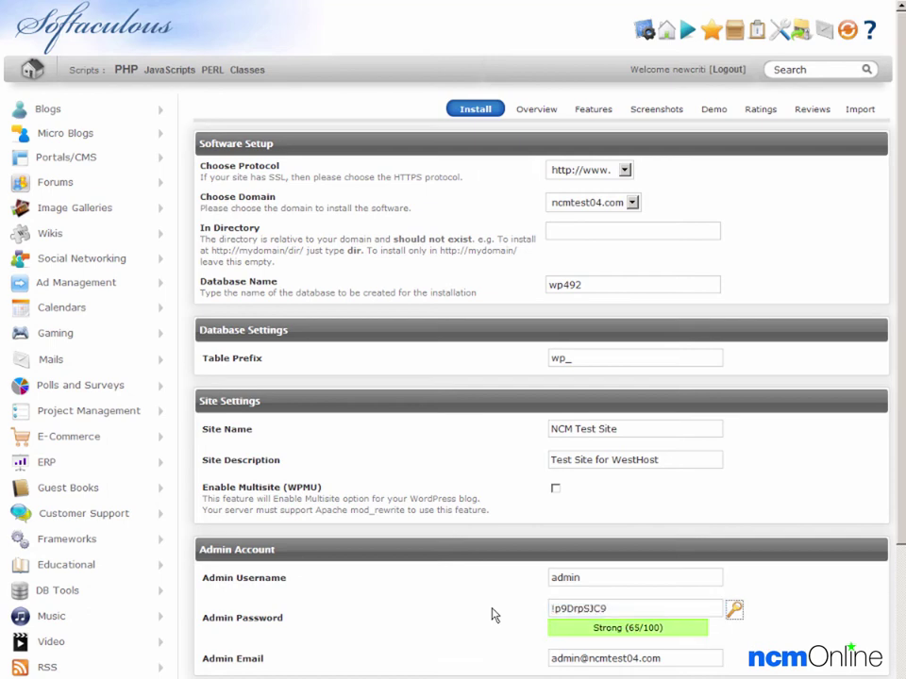
key("Tab")
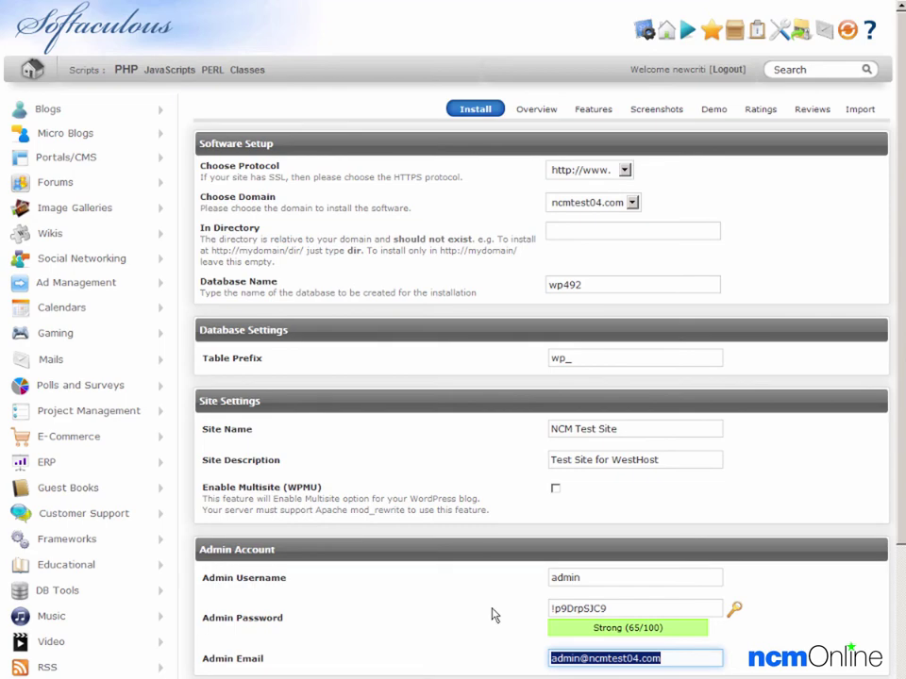
key("Tab")
Enable the Limit Login Attempts plugin and start the WordPress installation.
scroll(491, 615, "down", 5)
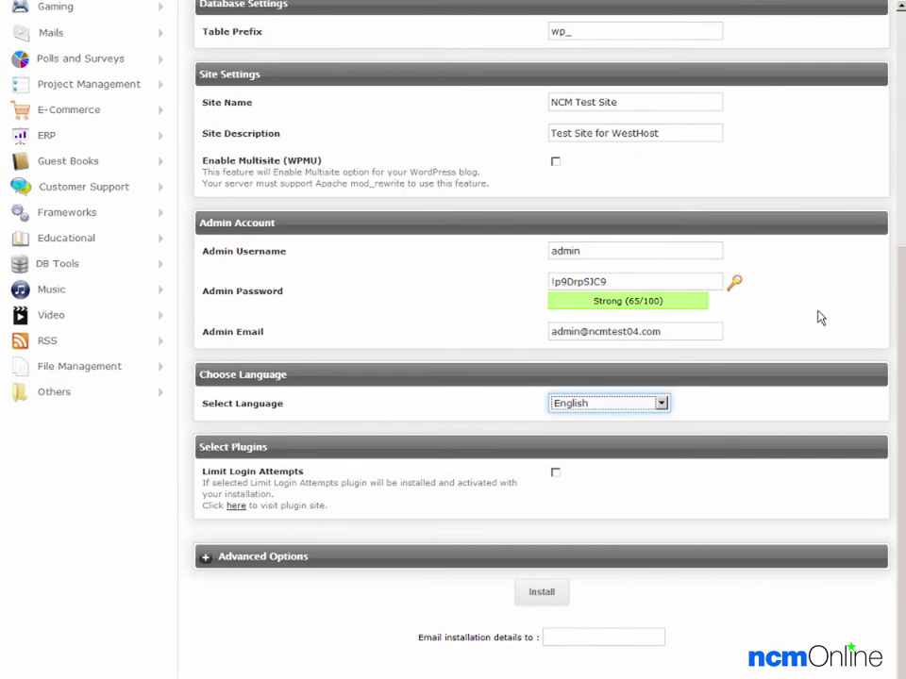
key("Tab")
key("Tab")
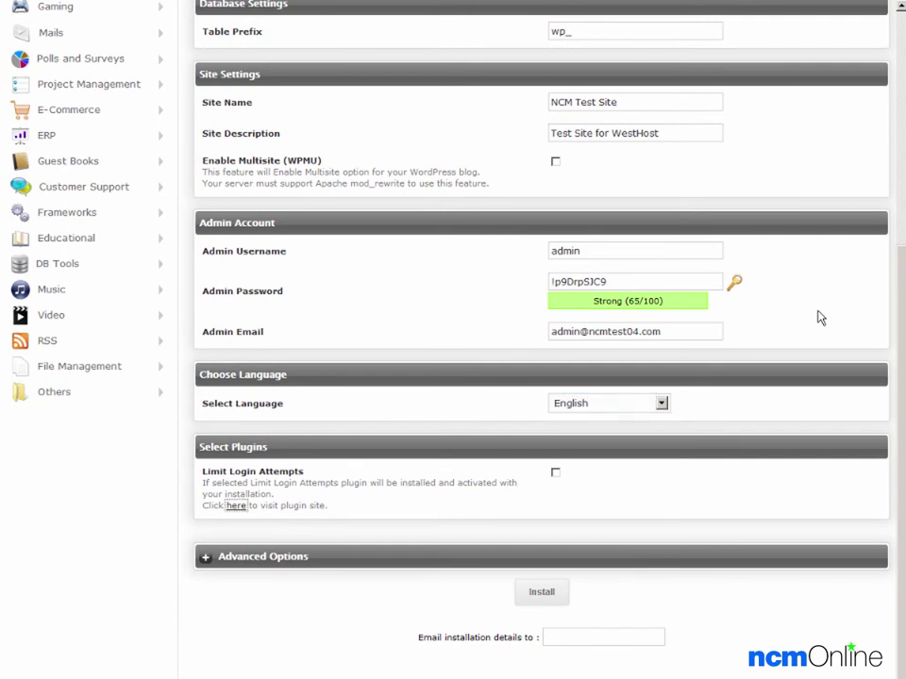
left_click(555, 476)
left_click(554, 605)
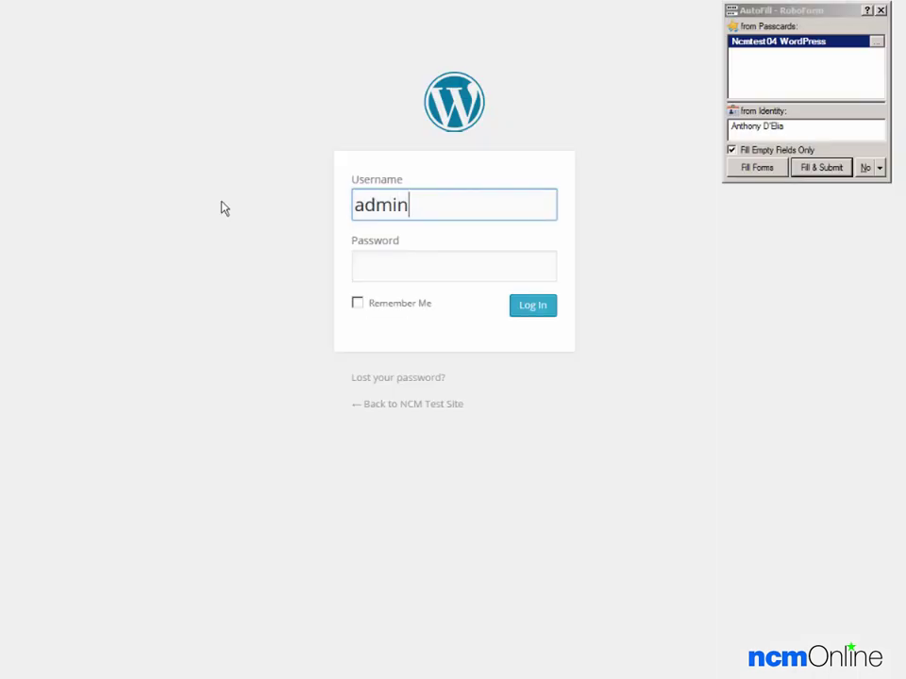
Log in to the NCM Test Site dashboard as admin with the admin password.
key("Tab")
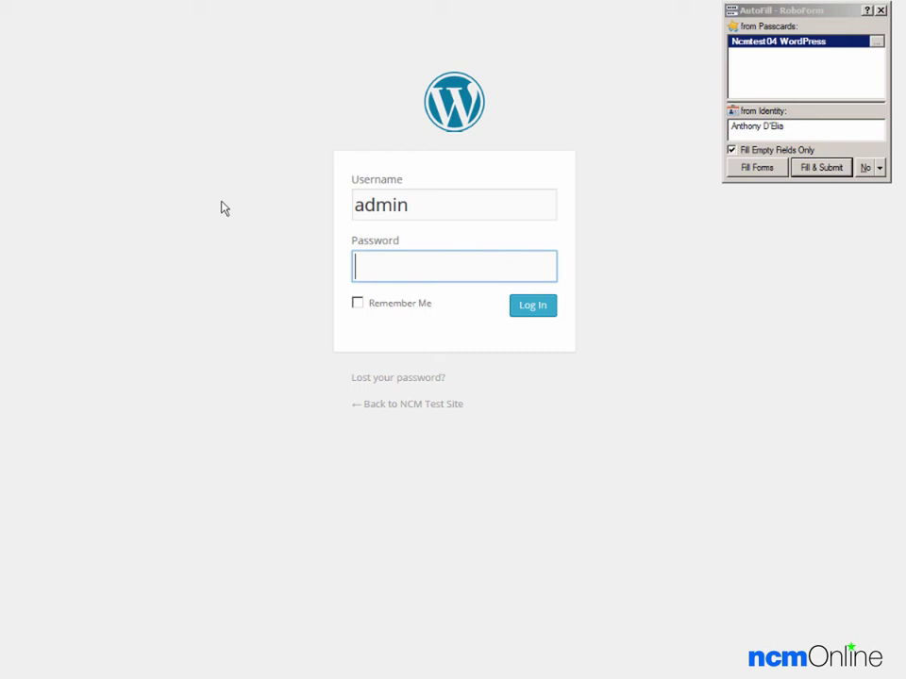
key("ctrl+v")
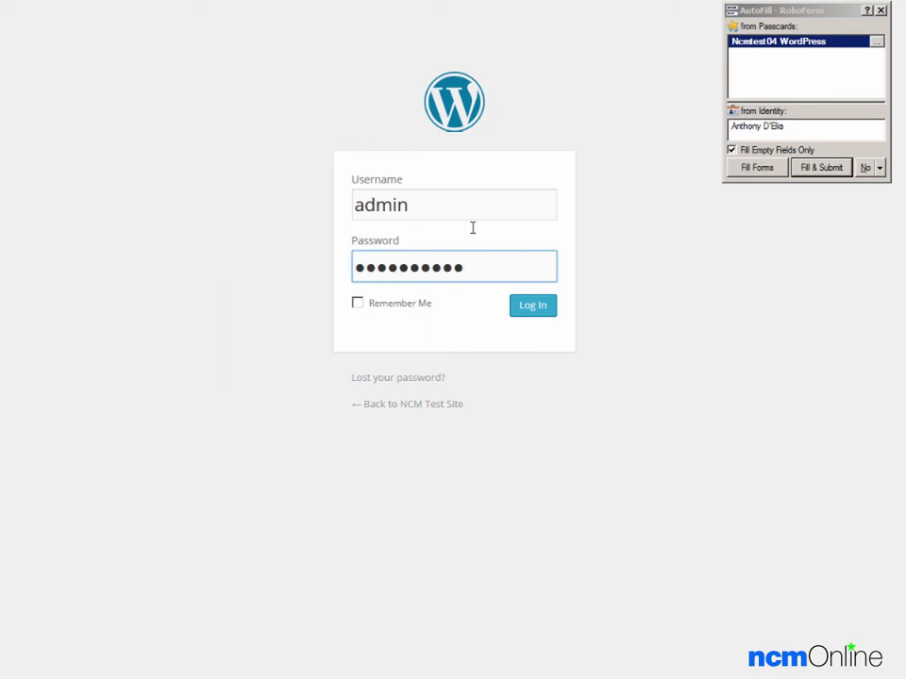
left_click(522, 311)
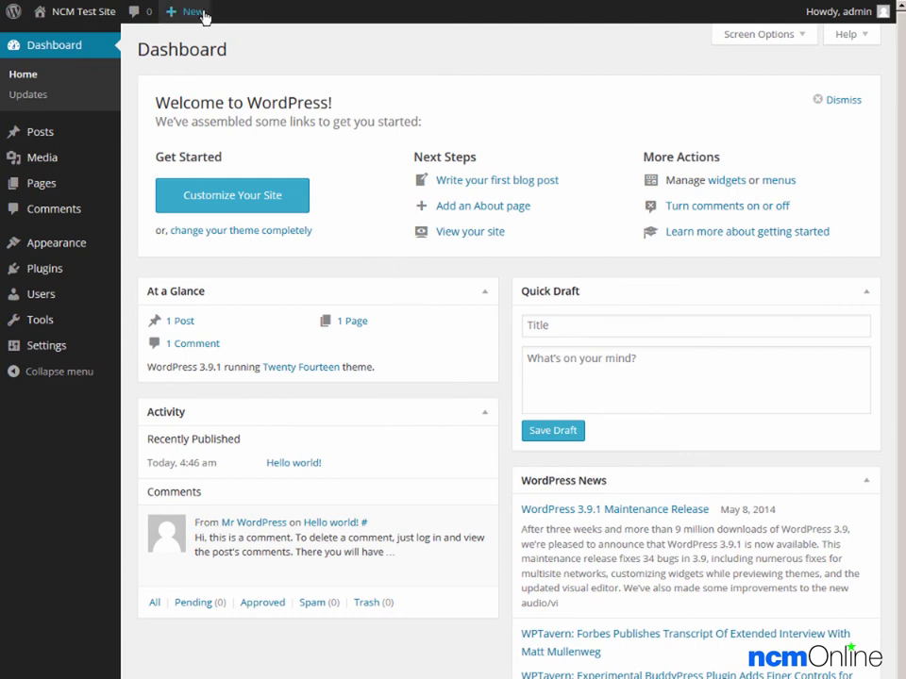
mouse_move(199, 17)
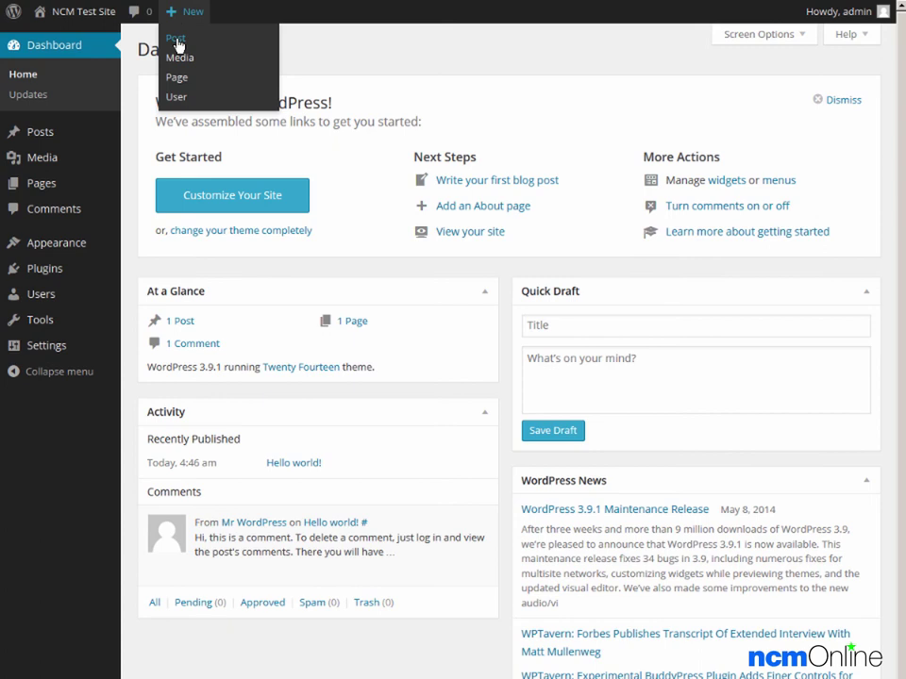
Create a blank new post and place the cursor in its body editor.
left_click(177, 46)
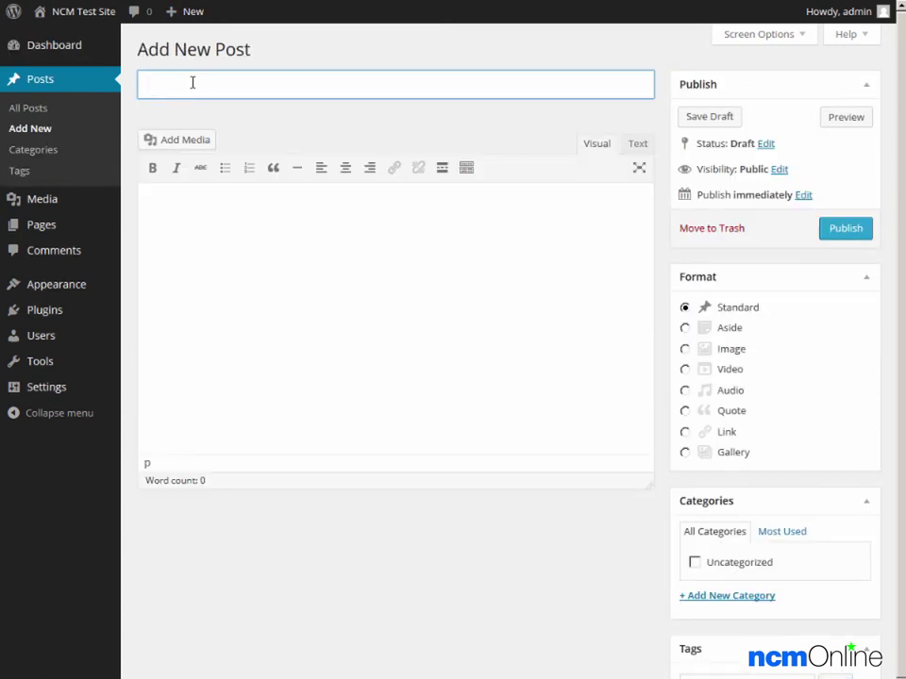
left_click(264, 248)
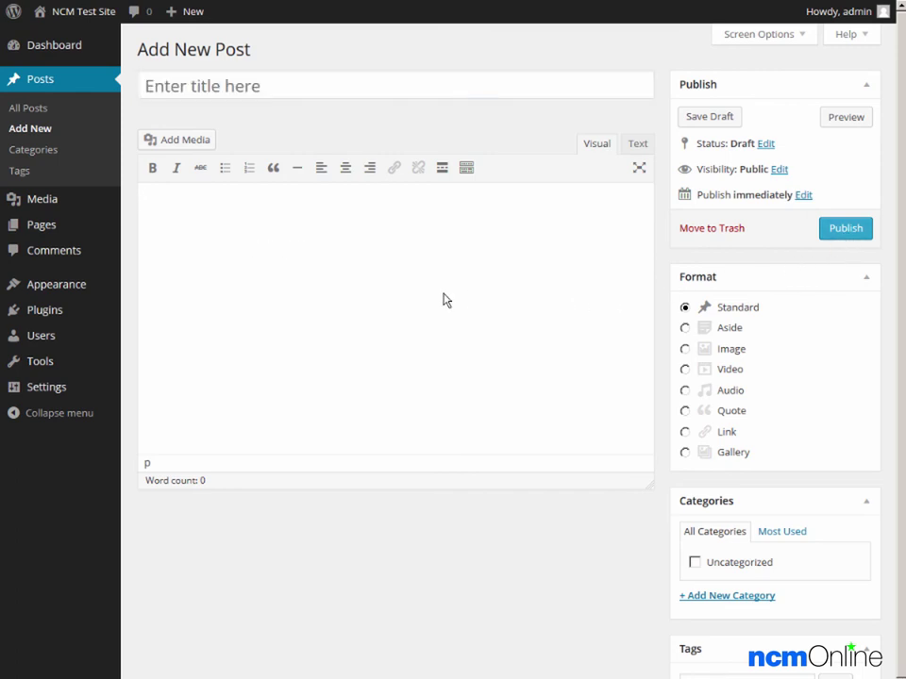
mouse_move(89, 19)
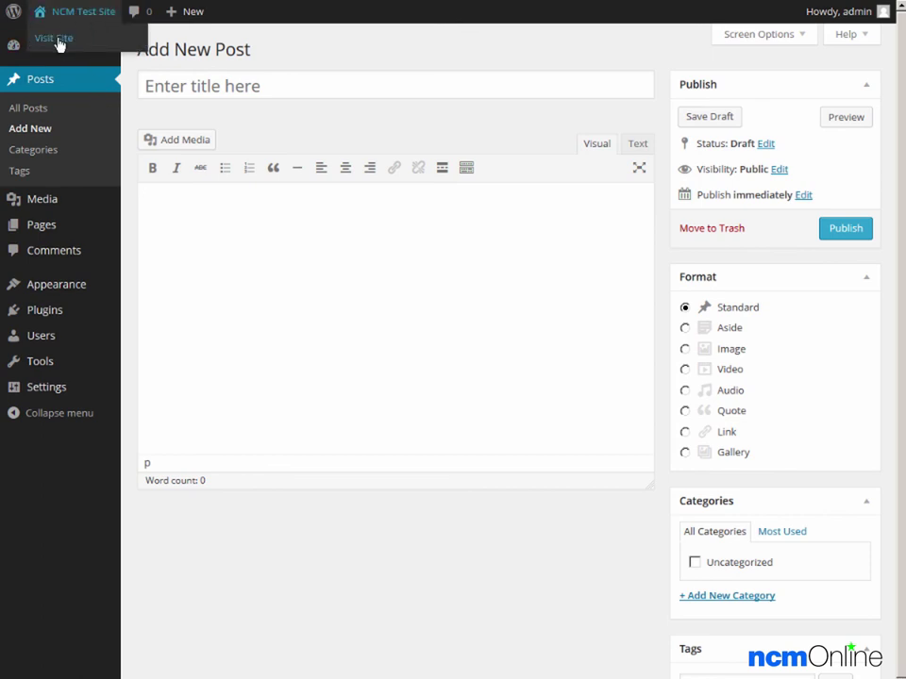
left_click(55, 40)
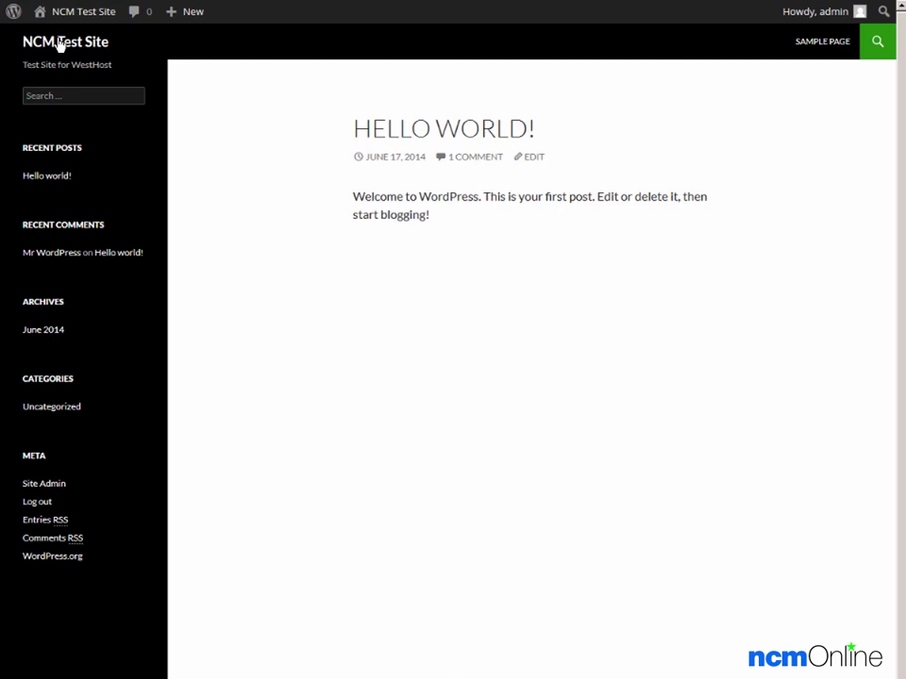